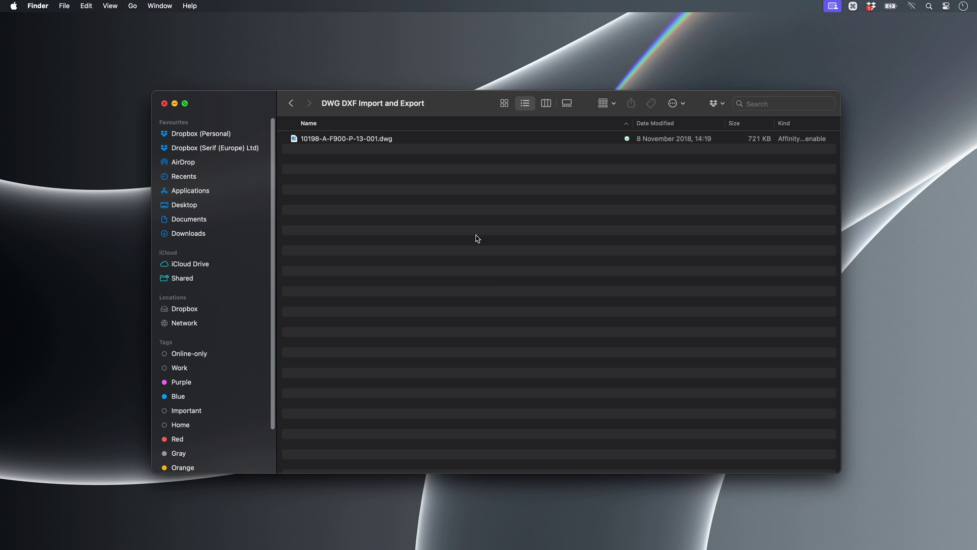
# Drop the DWG floor plan onto Affinity Designer 2 and review the import Selection choices.
pyautogui.moveTo(389, 142); pyautogui.dragTo(466, 267)
pyautogui.press('super+Tab')
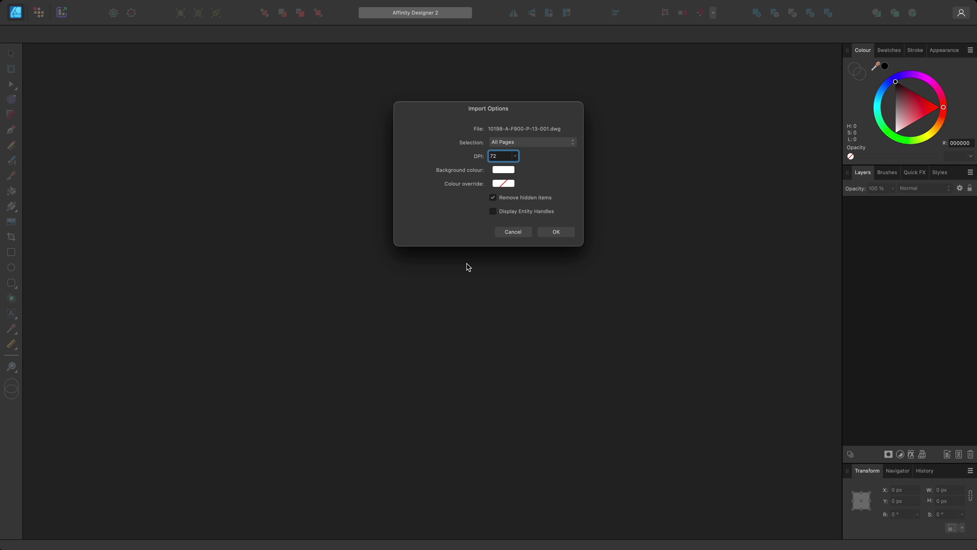
pyautogui.click(535, 147)
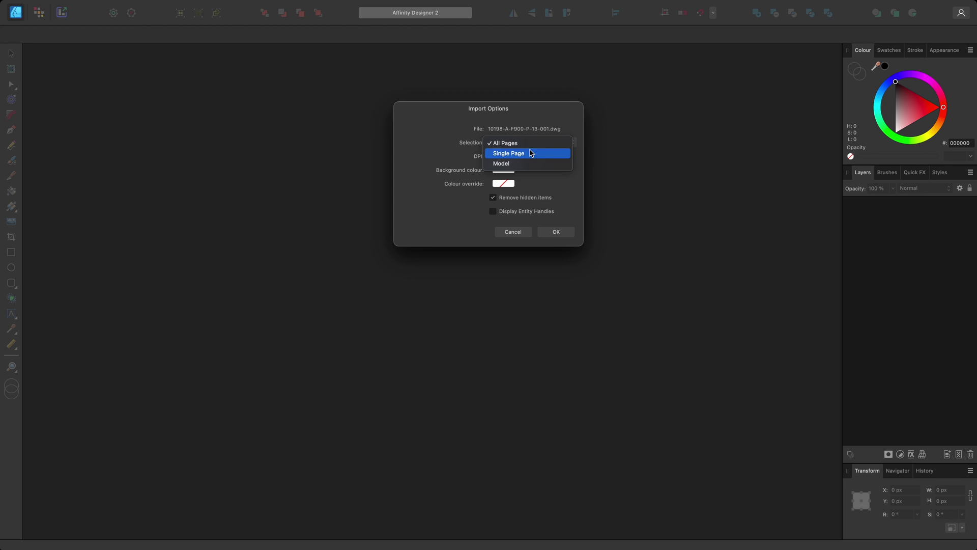
# Set the DWG import Selection to Single Page with Layout1 as the selected page.
pyautogui.click(531, 153)
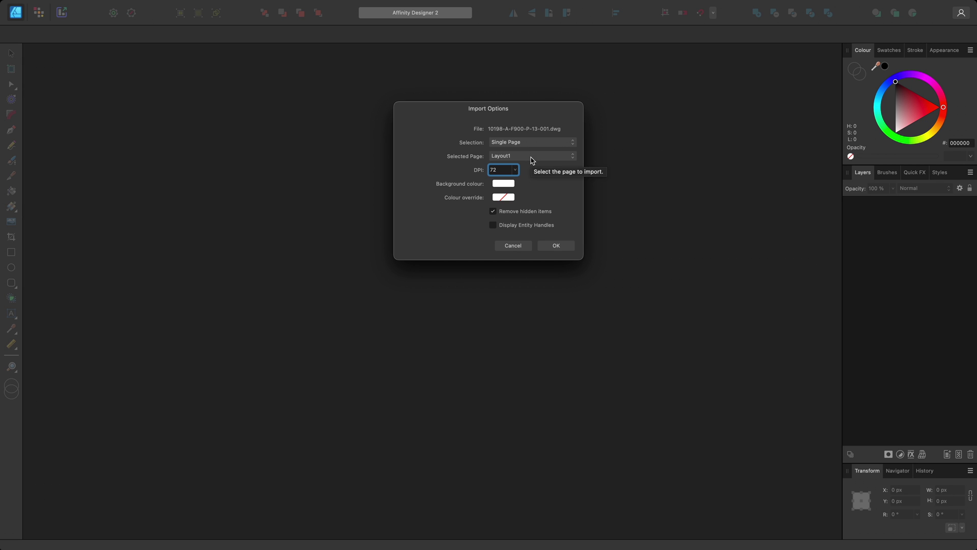
pyautogui.click(532, 161)
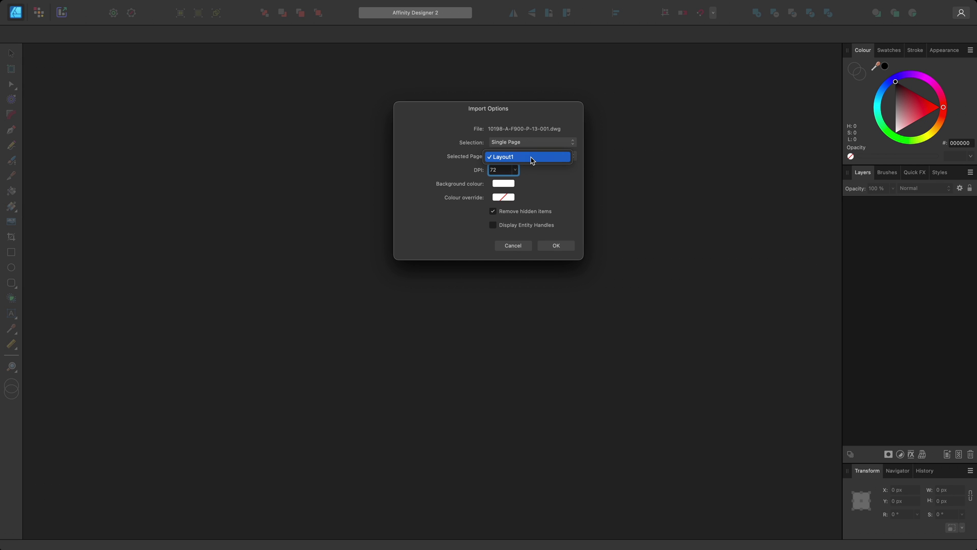
pyautogui.click(531, 157)
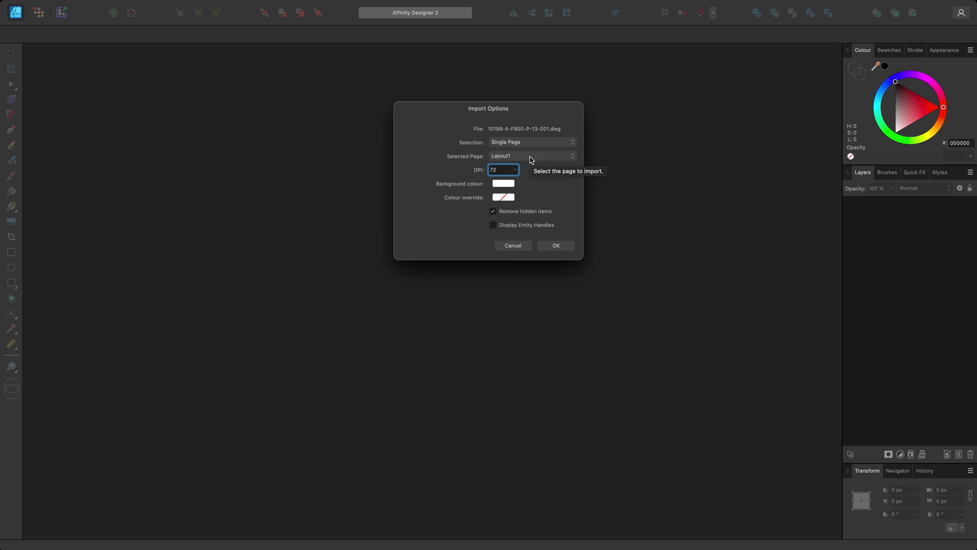
pyautogui.click(527, 147)
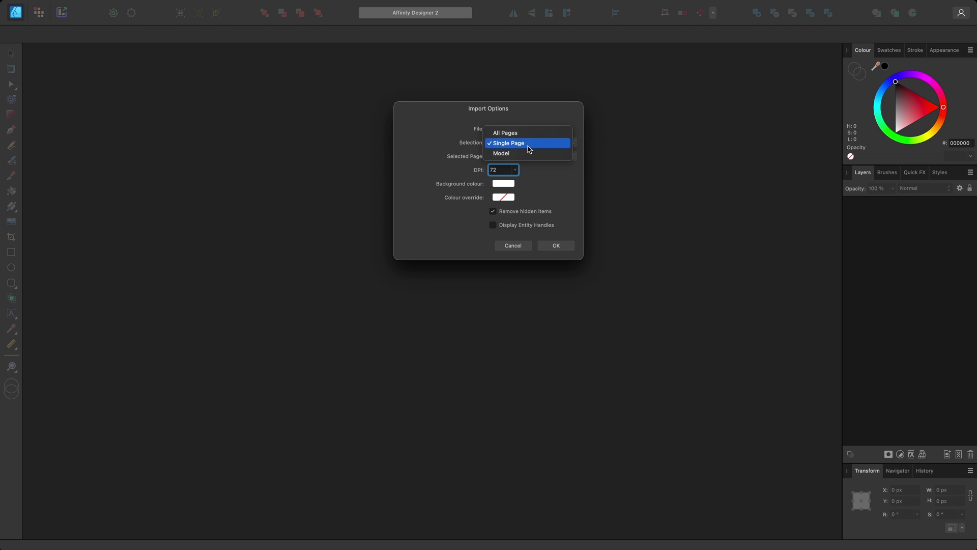
# Import the drawing's Model instead of a page, keeping Millimetres as insertion units.
pyautogui.click(530, 156)
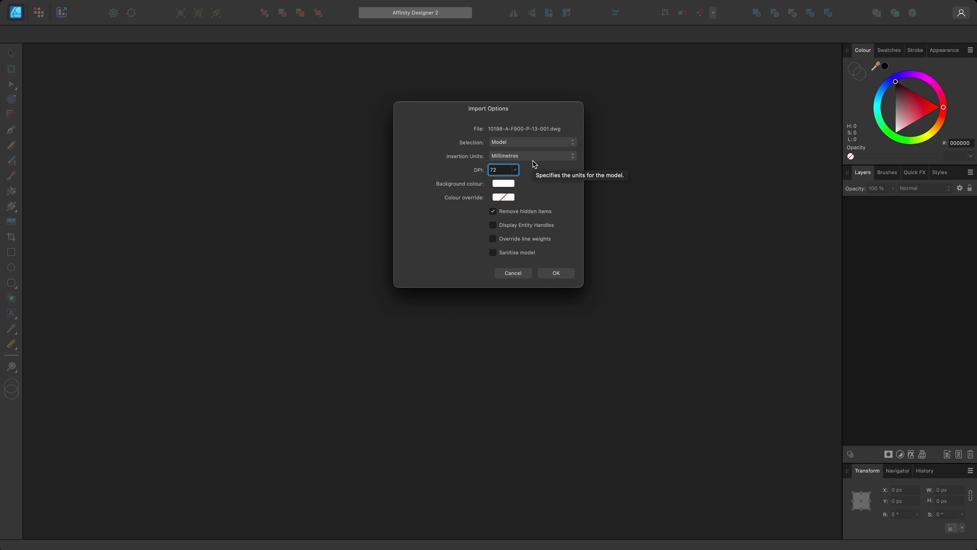
pyautogui.click(531, 157)
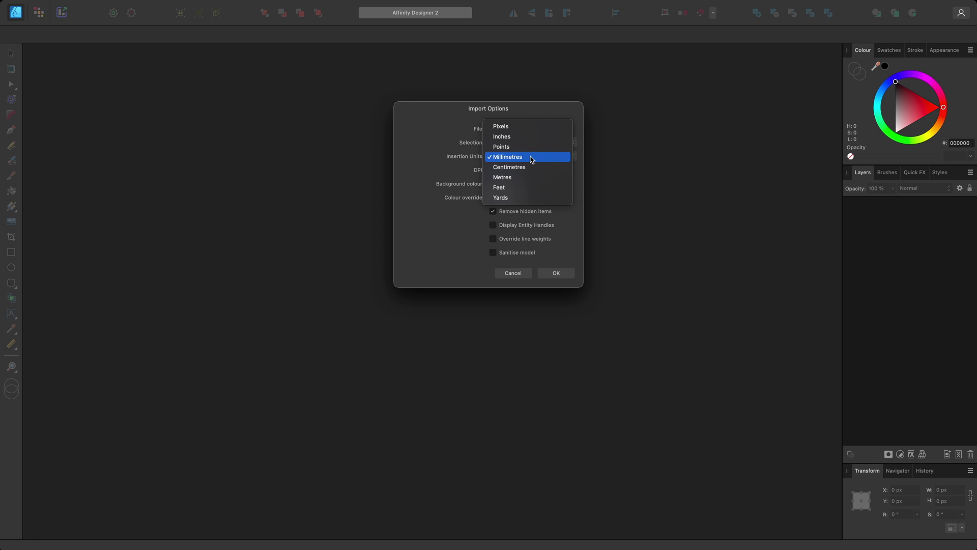
pyautogui.click(530, 159)
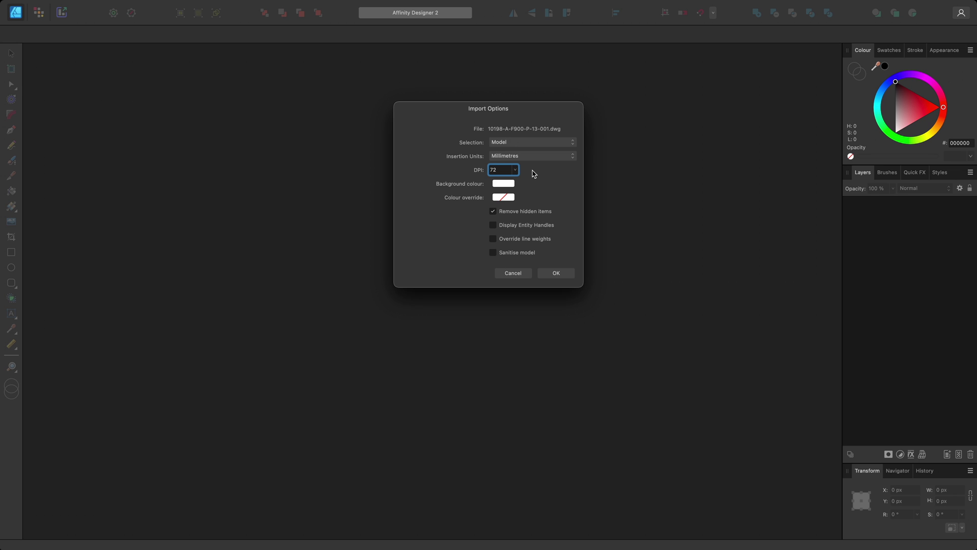
# Change the import DPI from 72 to 300.
pyautogui.moveTo(500, 170); pyautogui.dragTo(487, 173)
pyautogui.write('300')
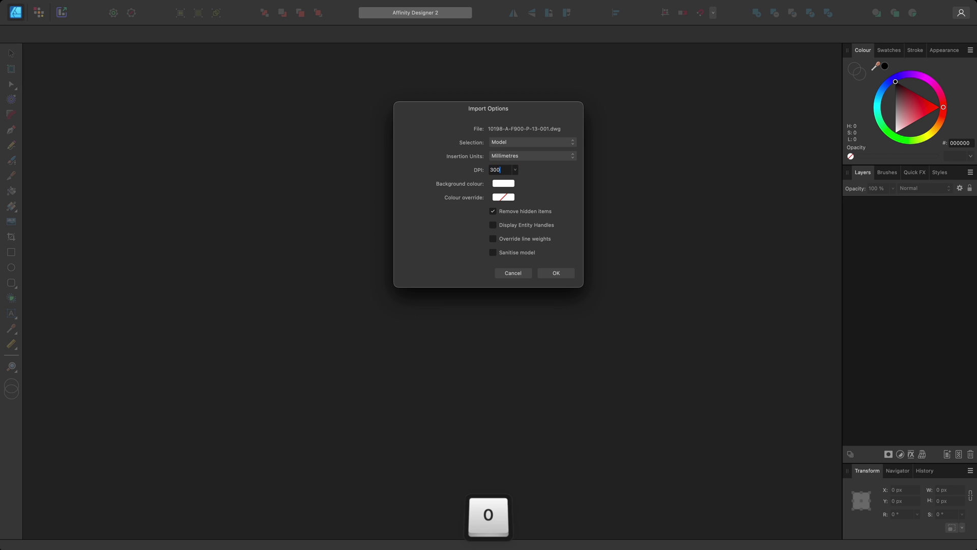
pyautogui.press('Return')
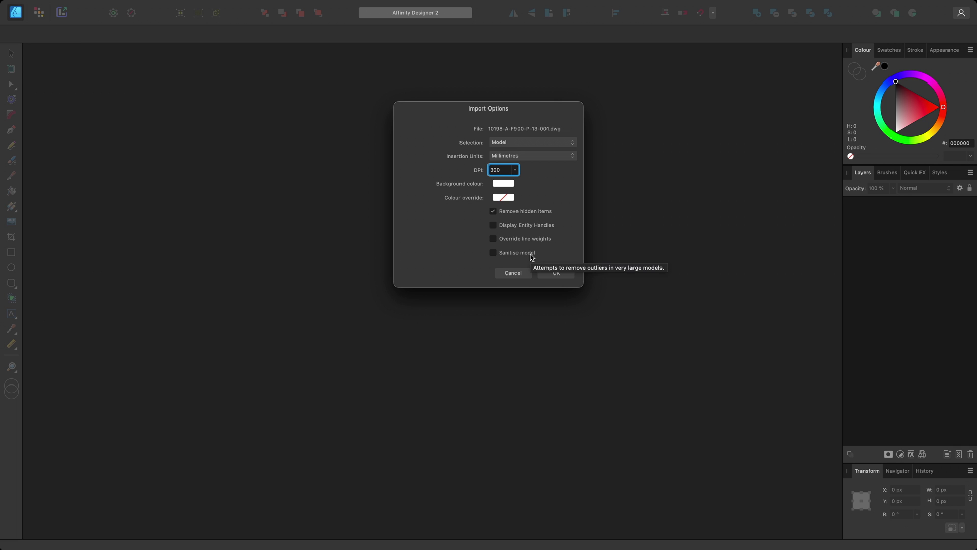
# Accept the import options and scroll through the floor plan's CAD layers.
pyautogui.click(558, 274)
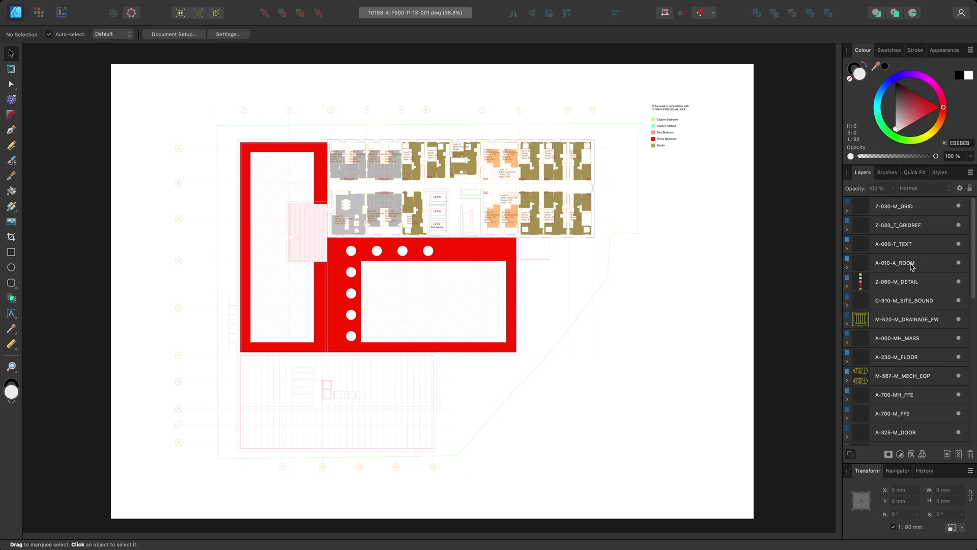
pyautogui.scroll(-5, 911, 294)
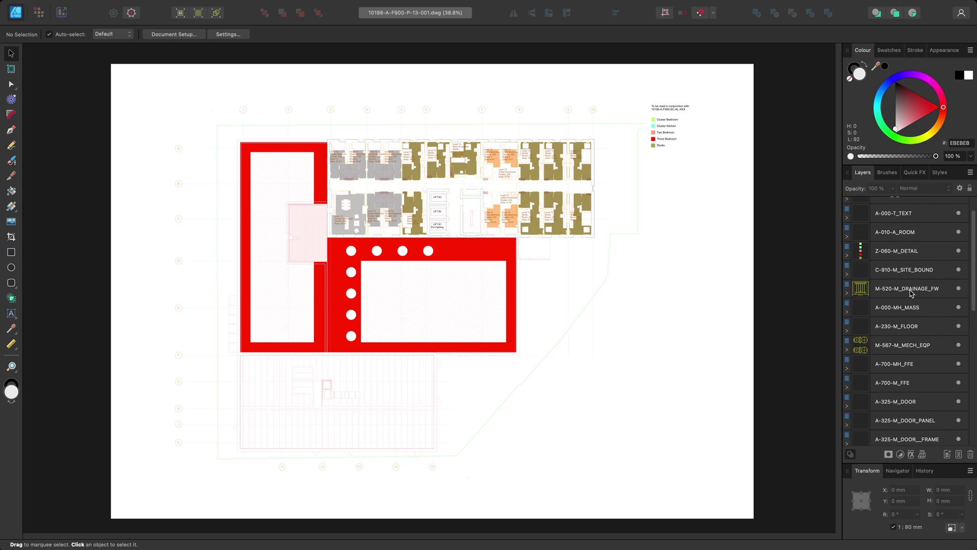
pyautogui.scroll(-12, 911, 293)
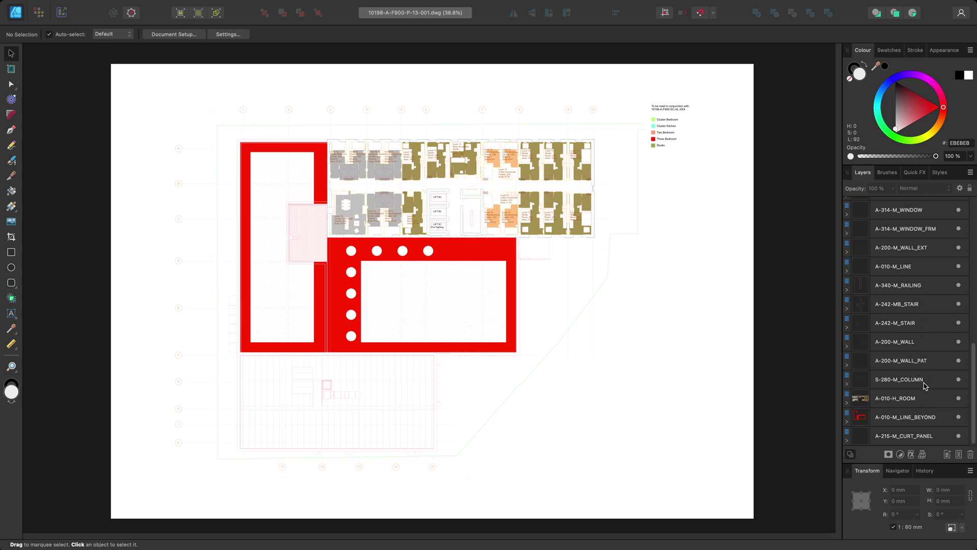
# Solo A-010-H_ROOM and A-010-M_LINE_BEYOND, then zoom onto the labelled rooms and legend.
pyautogui.press('alt')
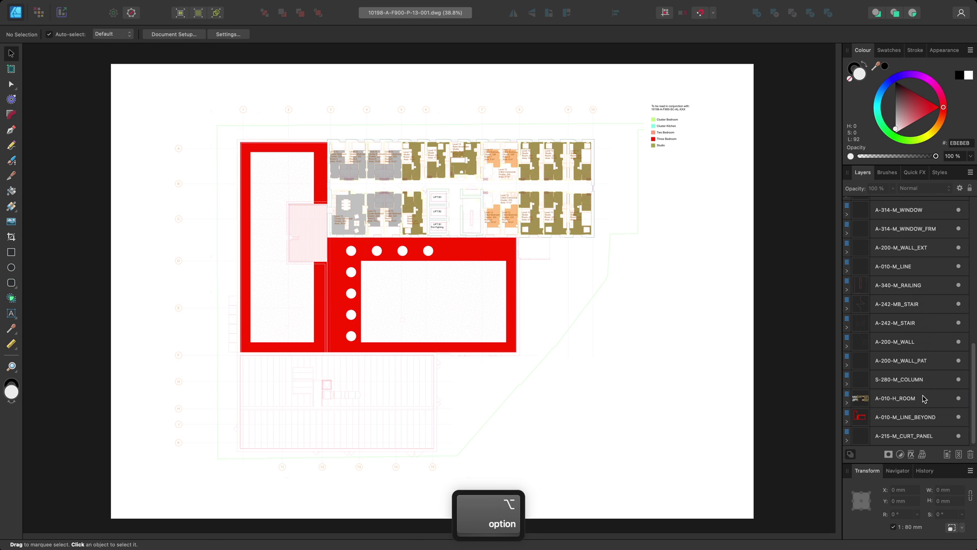
pyautogui.keyDown('alt'); pyautogui.click(924, 398); pyautogui.keyUp('alt')
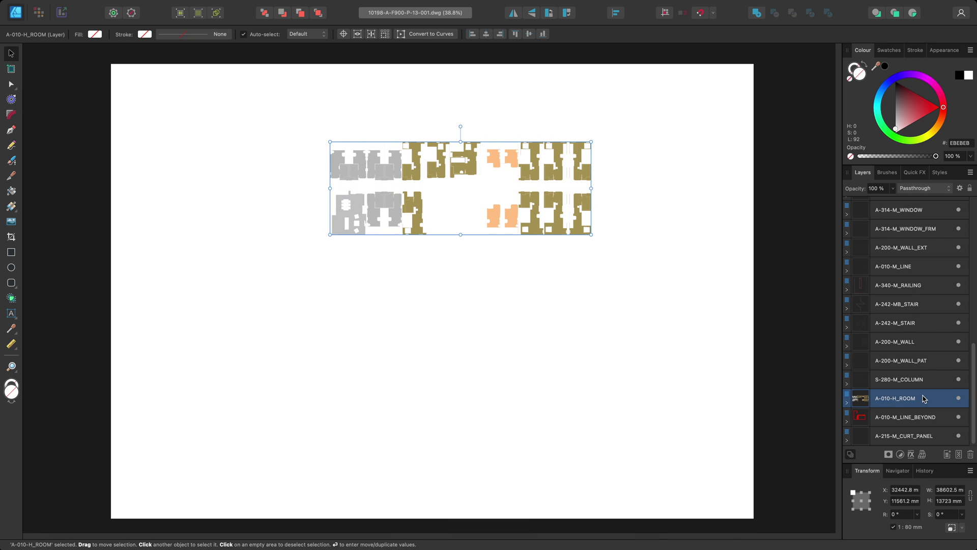
pyautogui.press('alt')
pyautogui.keyDown('alt'); pyautogui.click(930, 422); pyautogui.keyUp('alt')
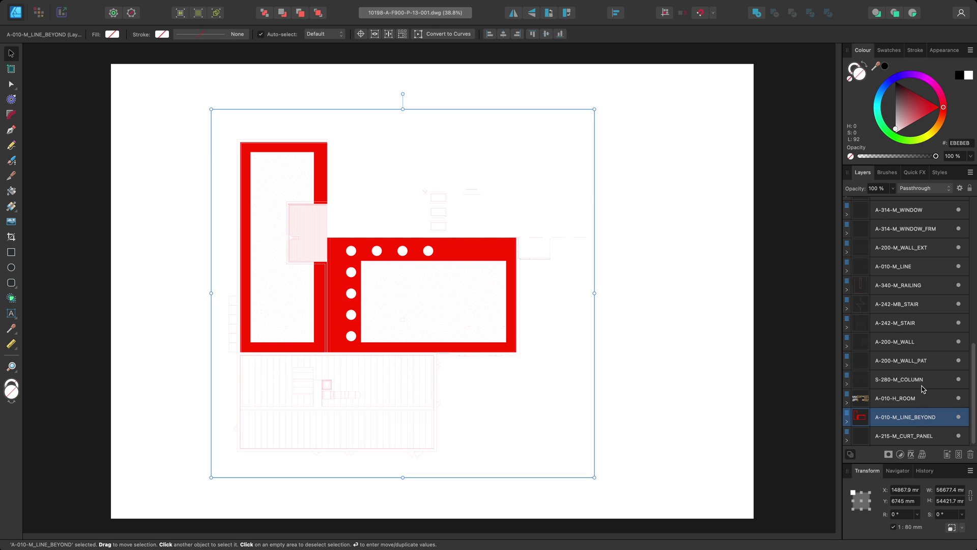
pyautogui.click(923, 289)
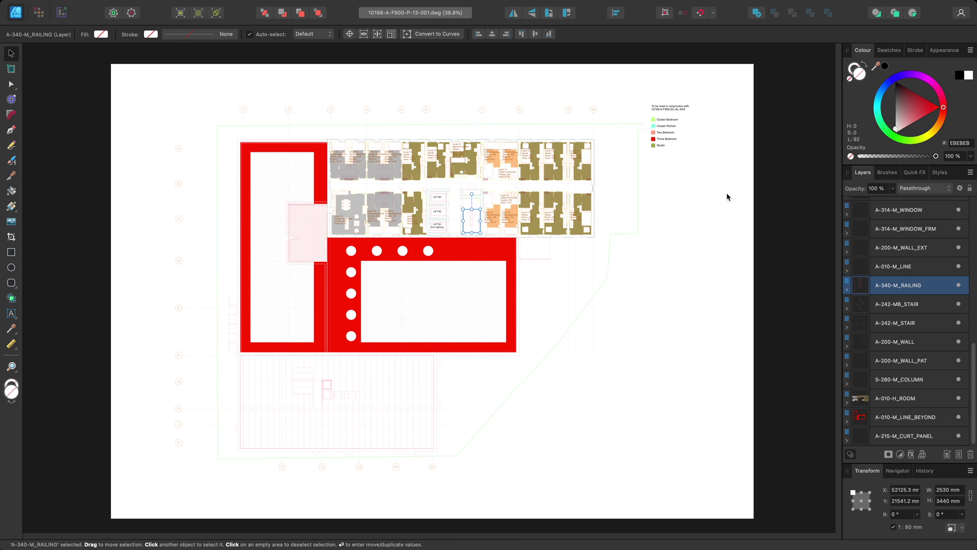
pyautogui.keyDown('alt'); pyautogui.scroll(10, 618, 145); pyautogui.keyUp('alt')
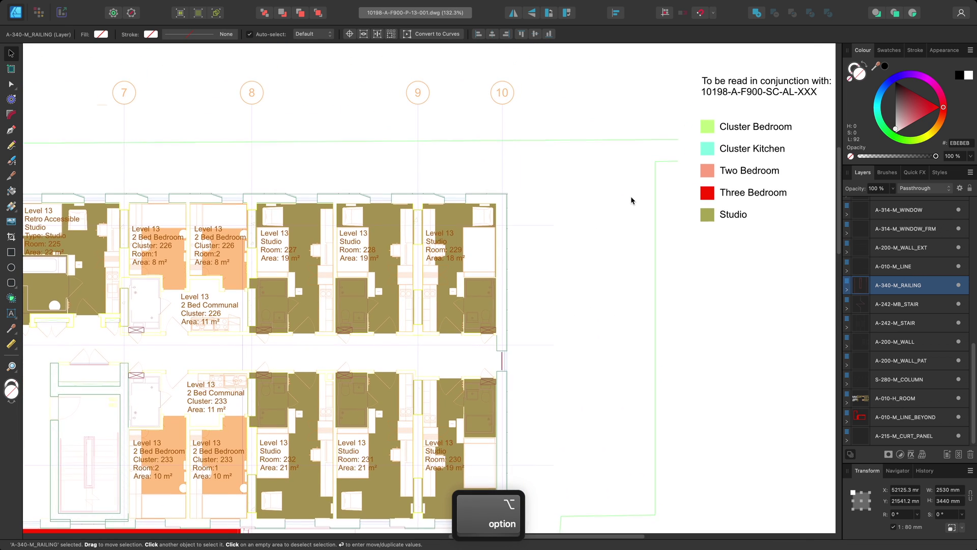
pyautogui.moveTo(631, 200); pyautogui.dragTo(612, 208)
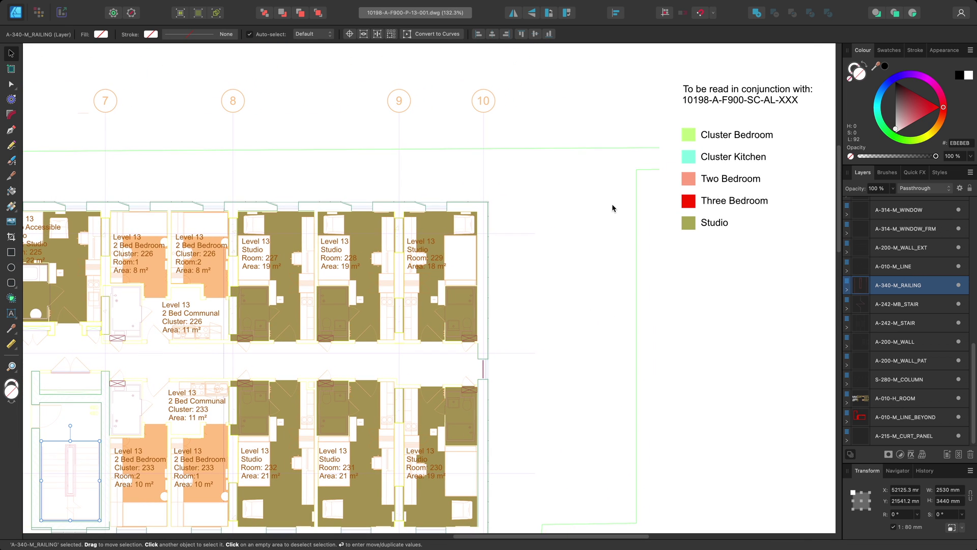
# Select all 140 art text objects with Select Object > Art Text.
pyautogui.moveTo(412, 4)
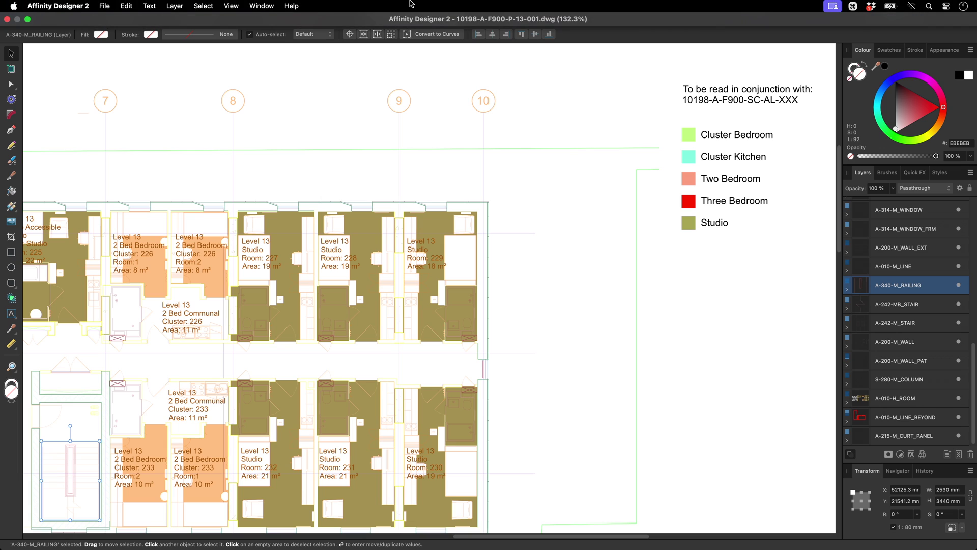
pyautogui.click(210, 6)
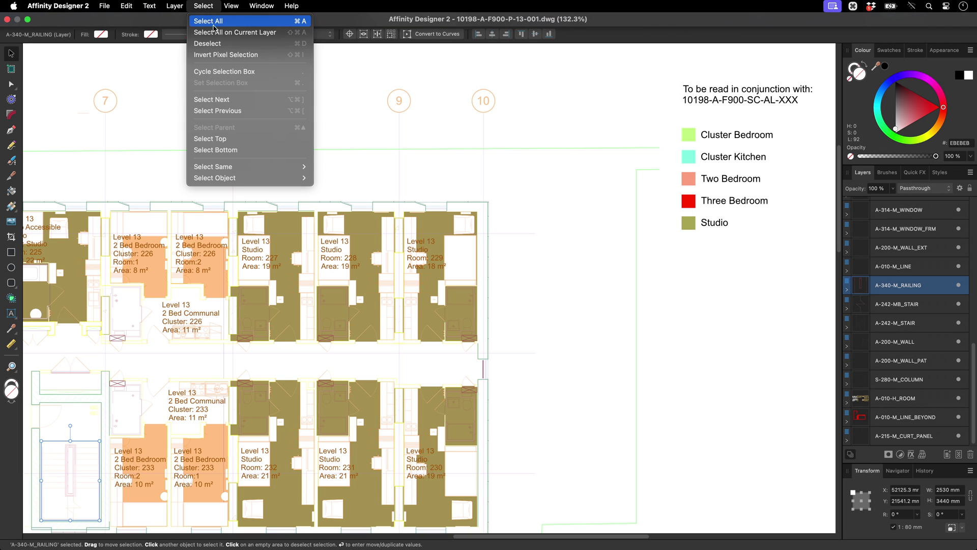
pyautogui.moveTo(273, 178)
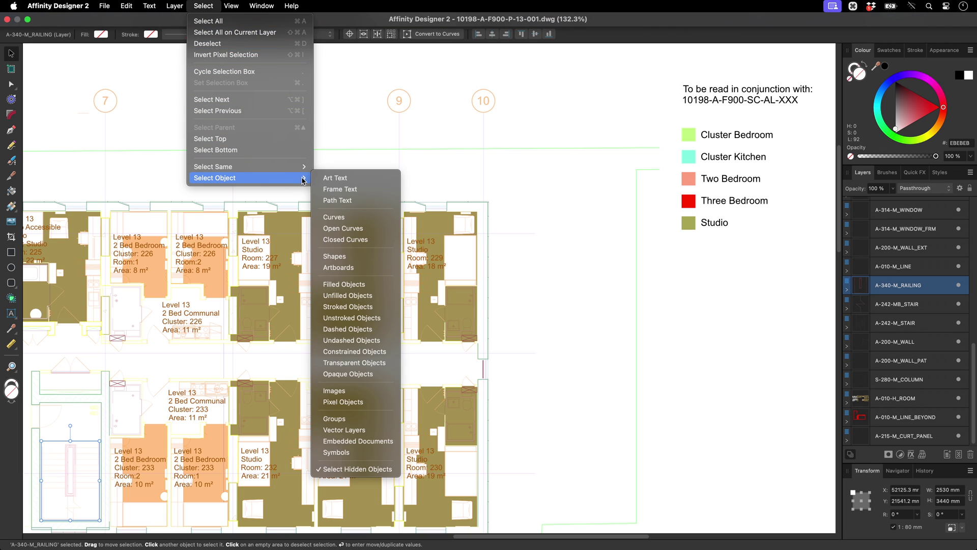
pyautogui.click(355, 180)
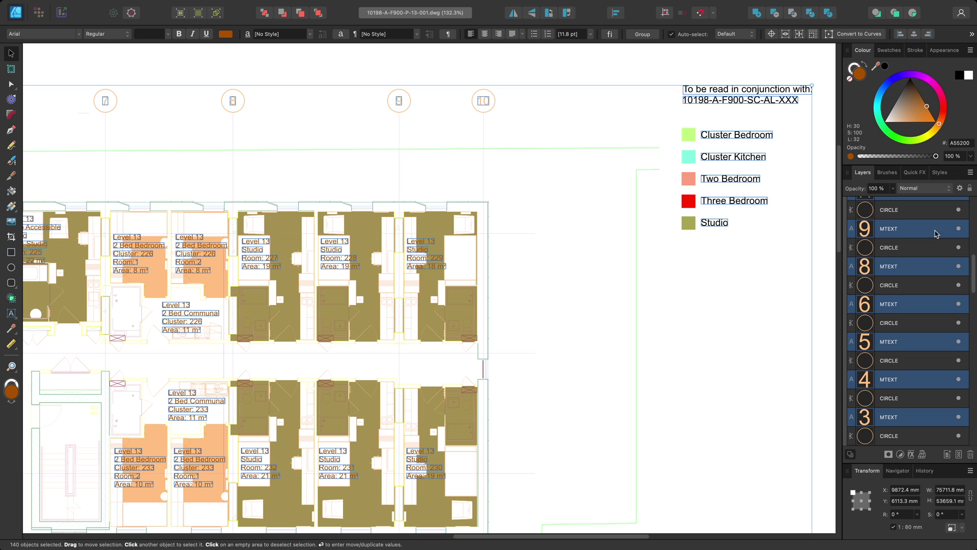
# Hide the 140 selected text labels.
pyautogui.click(959, 229)
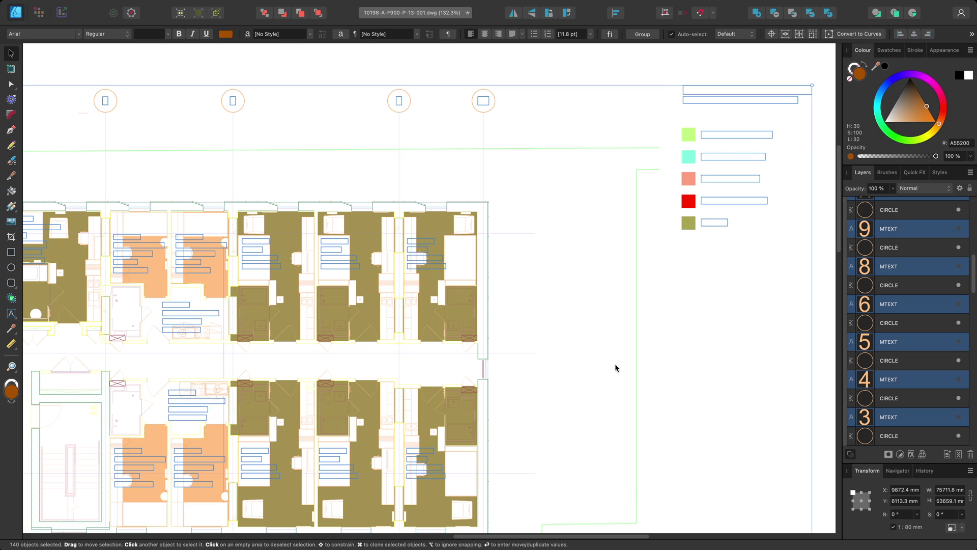
pyautogui.scroll(-10, 616, 367)
pyautogui.hscroll(-3, 615, 367)
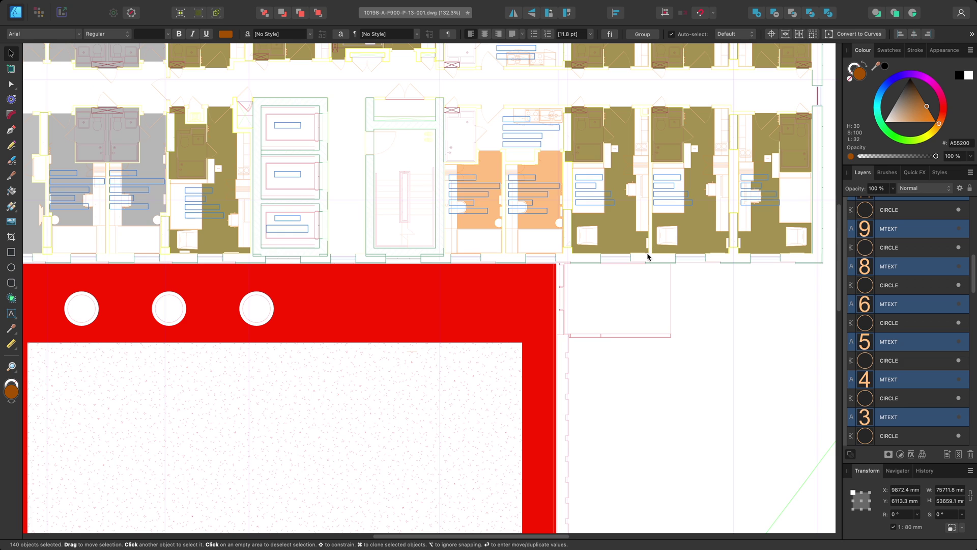
# Select all 66 objects named HATCH and hide them.
pyautogui.click(527, 291)
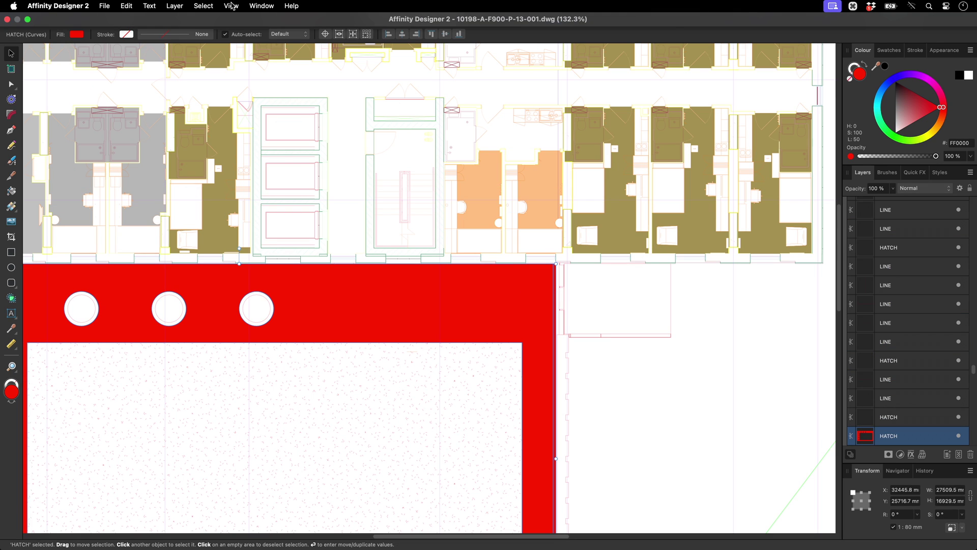
pyautogui.click(203, 6)
pyautogui.moveTo(267, 167)
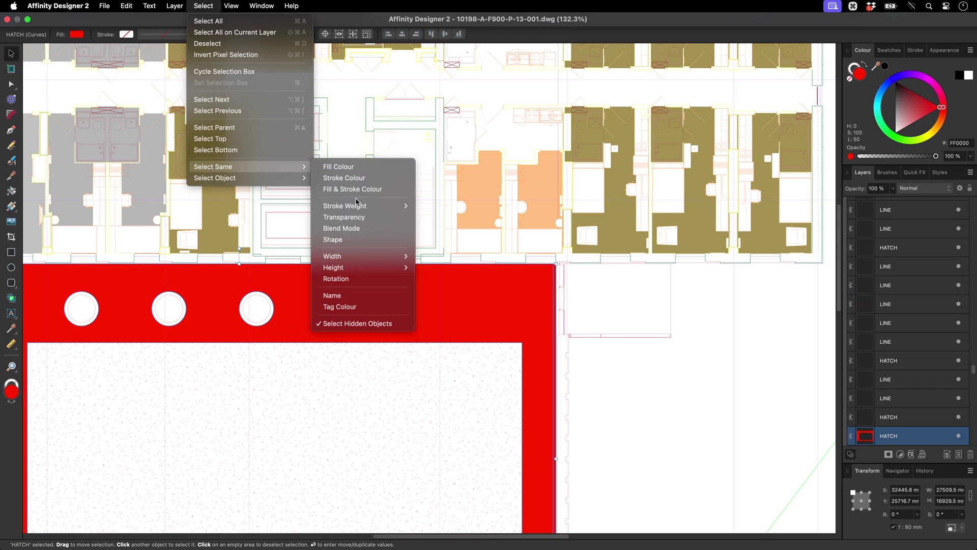
pyautogui.click(358, 296)
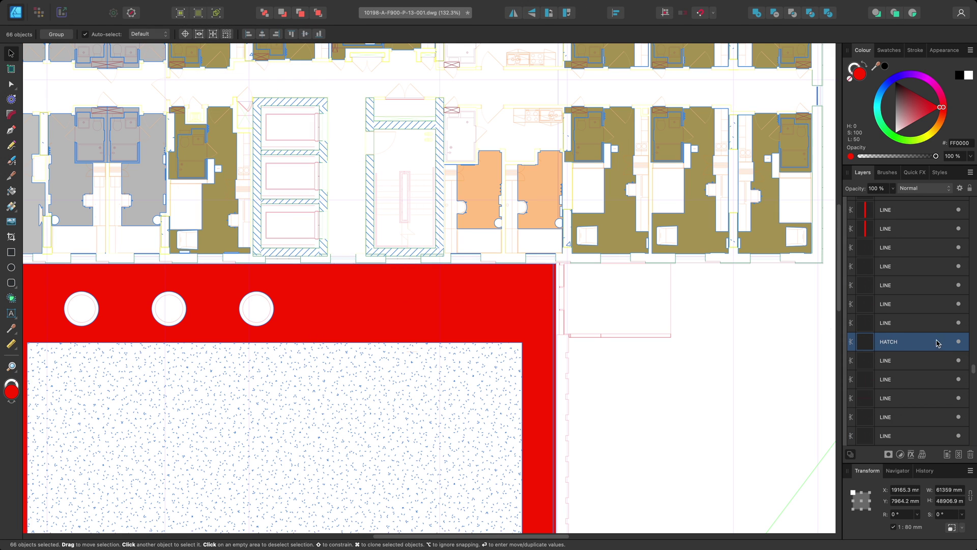
pyautogui.click(959, 341)
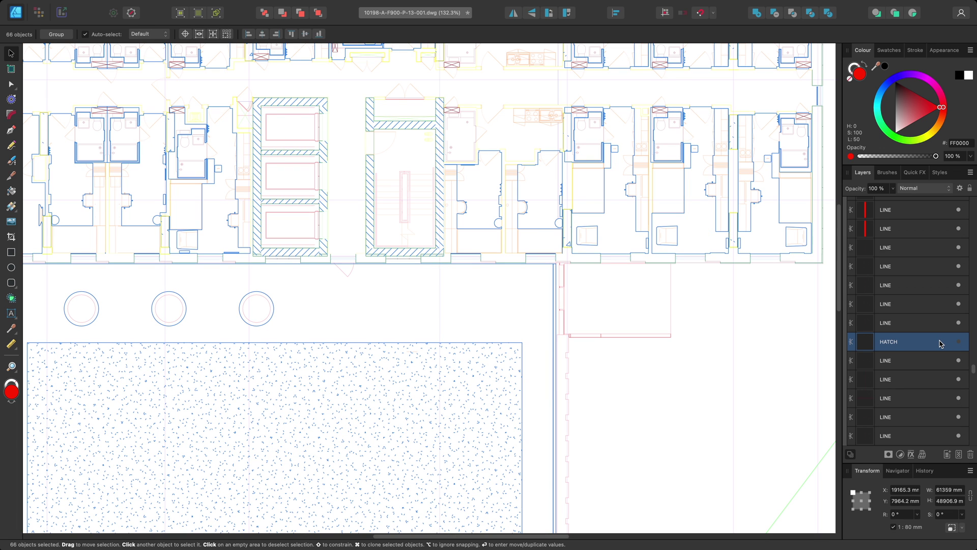
# Select every object sharing the yellow wall line's stroke colour.
pyautogui.scroll(10, 201, 99)
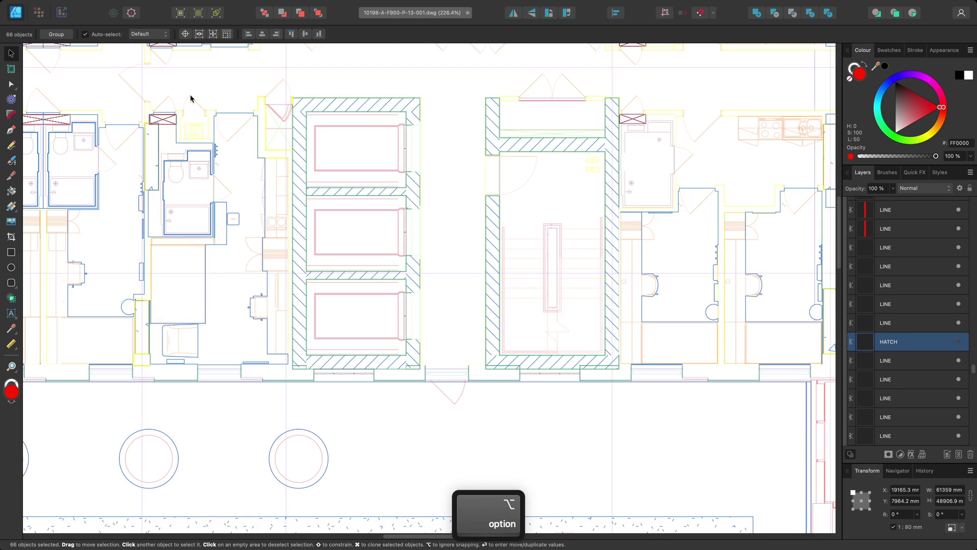
pyautogui.scroll(2, 208, 108)
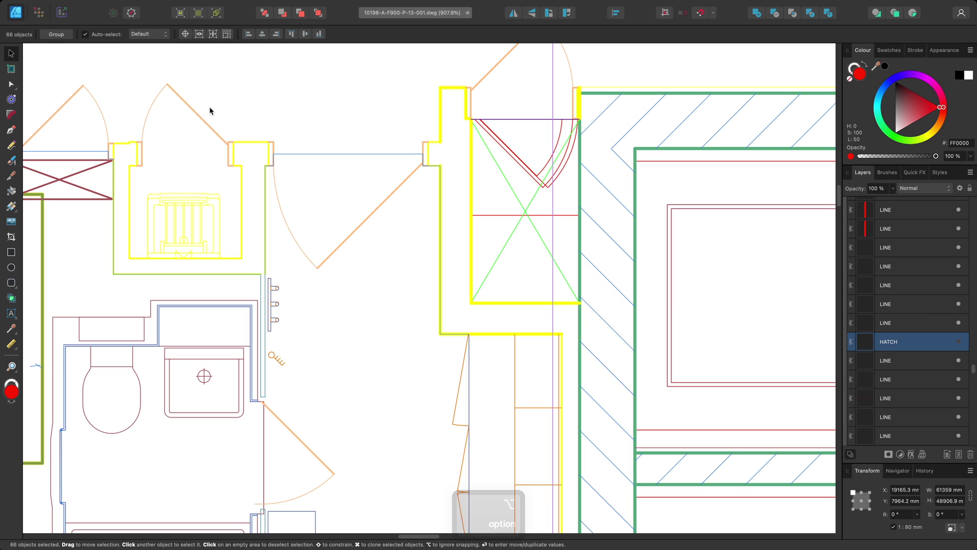
pyautogui.click(439, 129)
pyautogui.moveTo(296, 4)
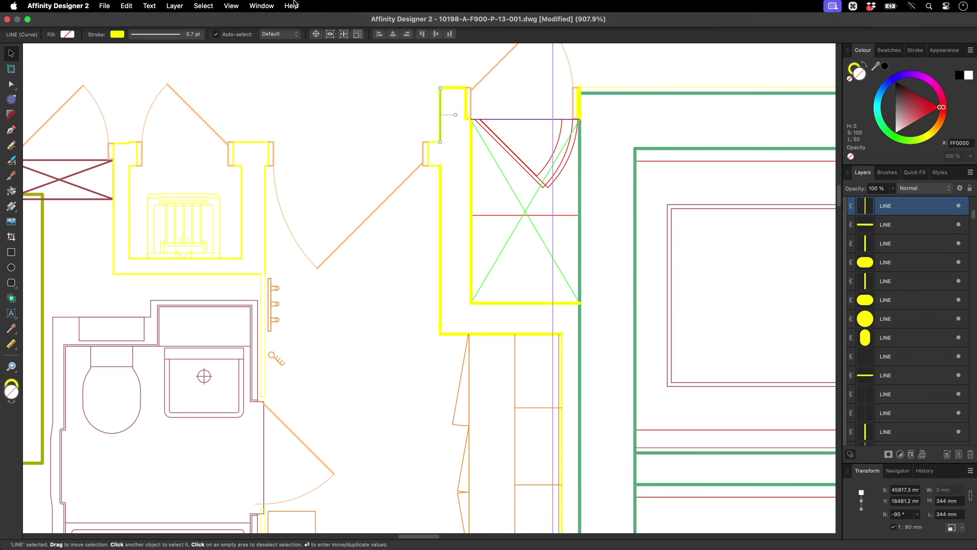
pyautogui.click(203, 5)
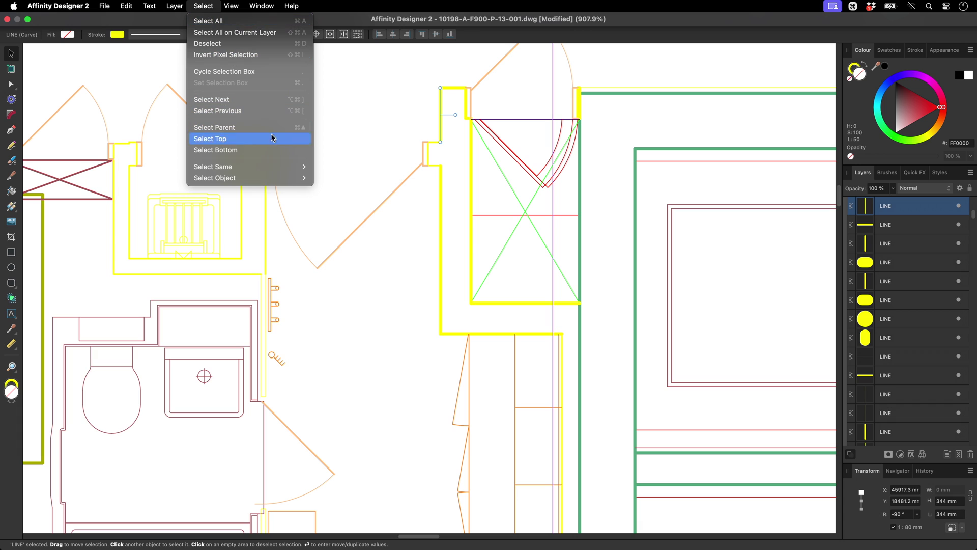
pyautogui.moveTo(286, 173)
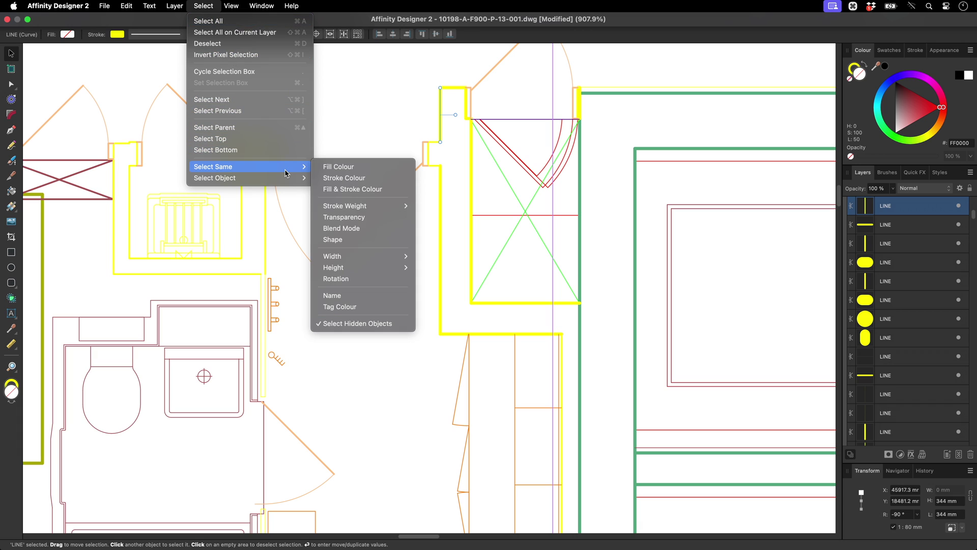
pyautogui.click(376, 178)
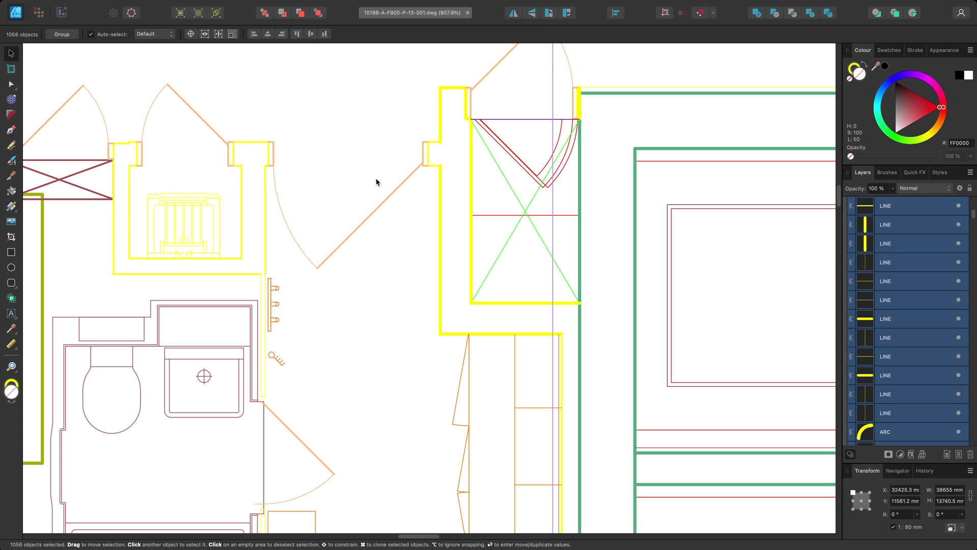
# Change the selected lines' stroke colour to magenta FF00CF and fit the drawing in view.
pyautogui.click(854, 68)
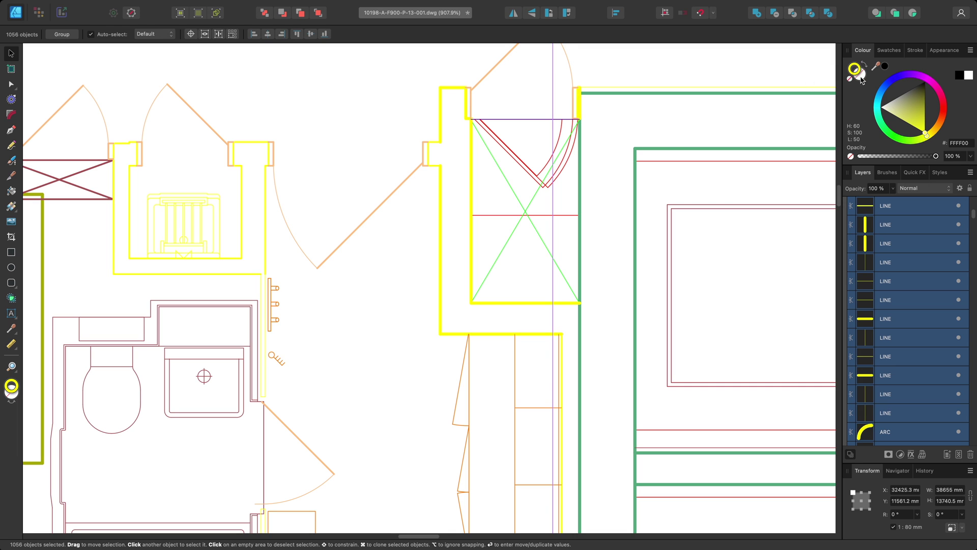
pyautogui.moveTo(926, 134)
pyautogui.mouseDown()
pyautogui.moveTo(946, 113)
pyautogui.moveTo(932, 83)
pyautogui.mouseUp()
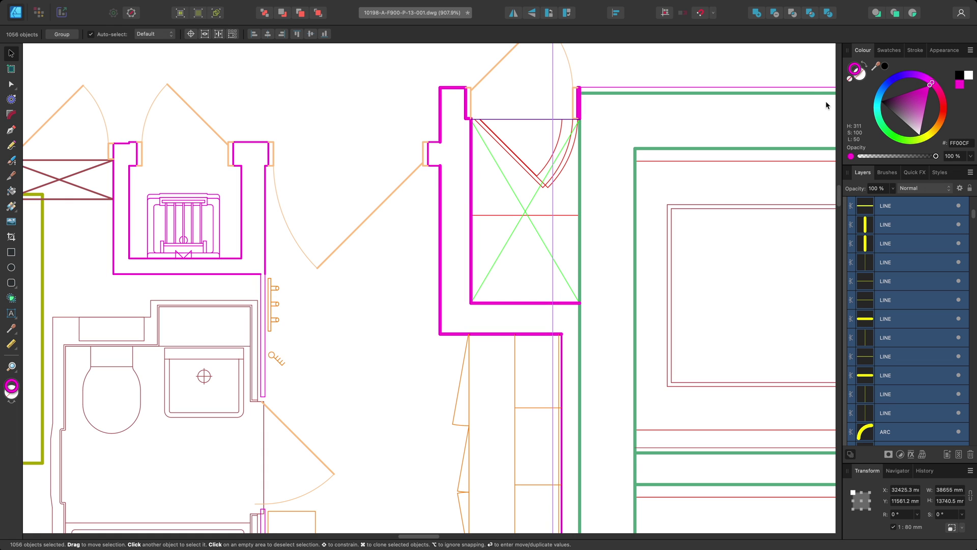
pyautogui.press('super+0')
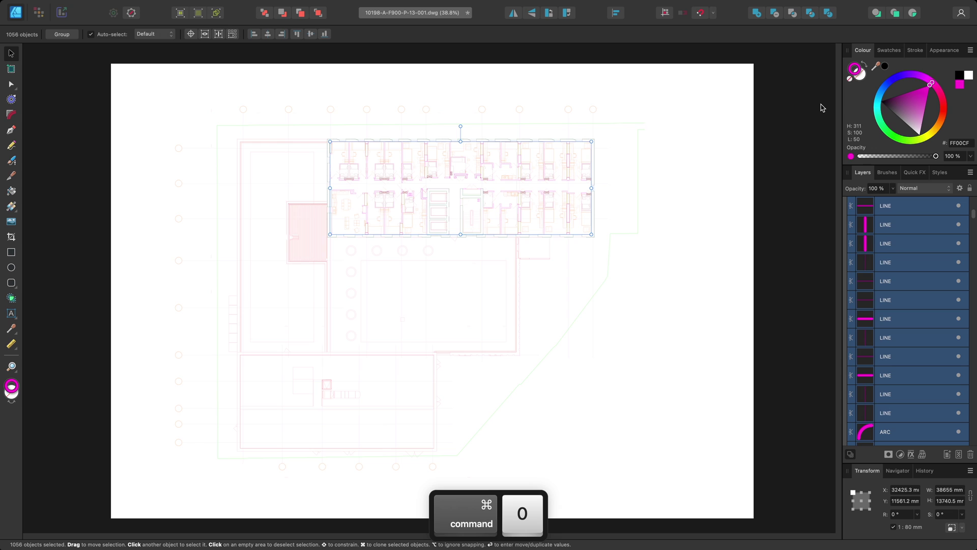
# Open the Export dialog and choose DWG as the export format.
pyautogui.moveTo(532, 3)
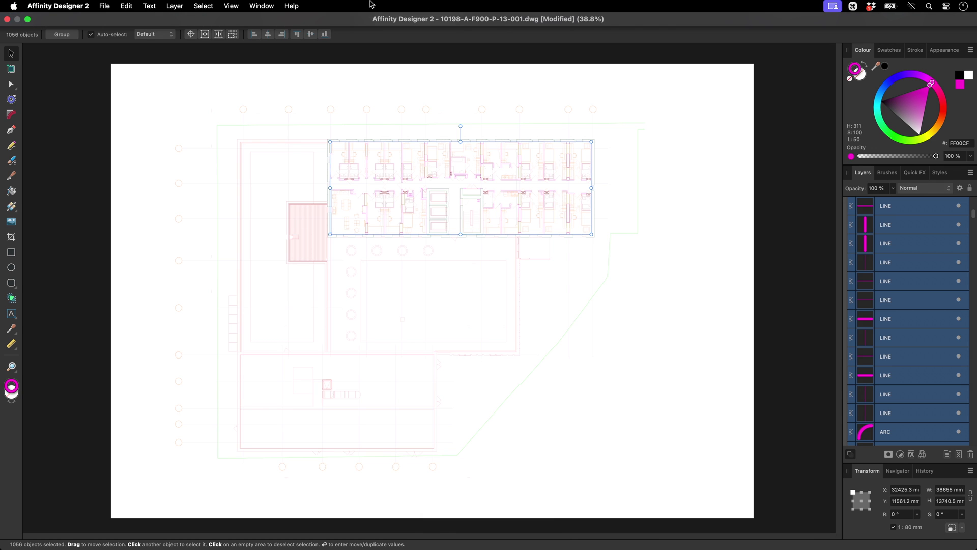
pyautogui.click(105, 6)
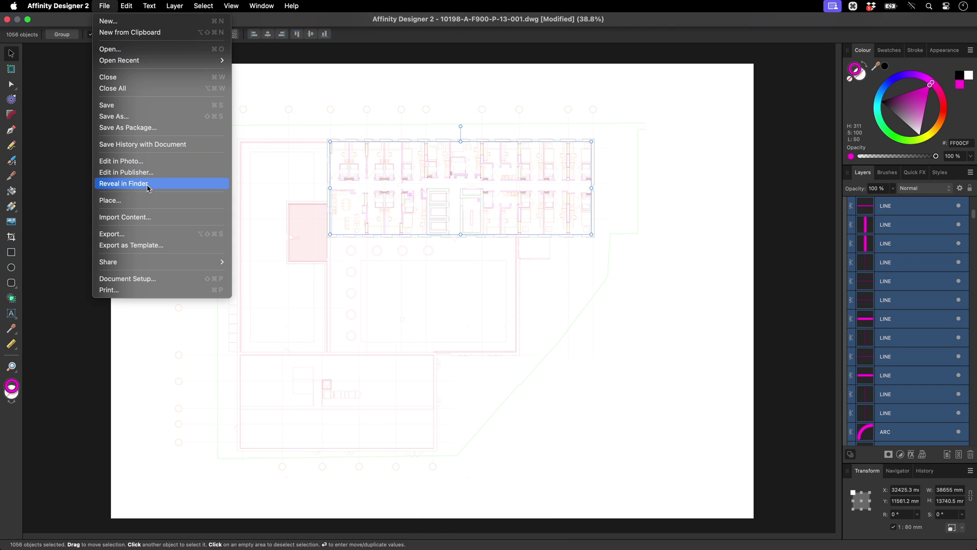
pyautogui.click(150, 236)
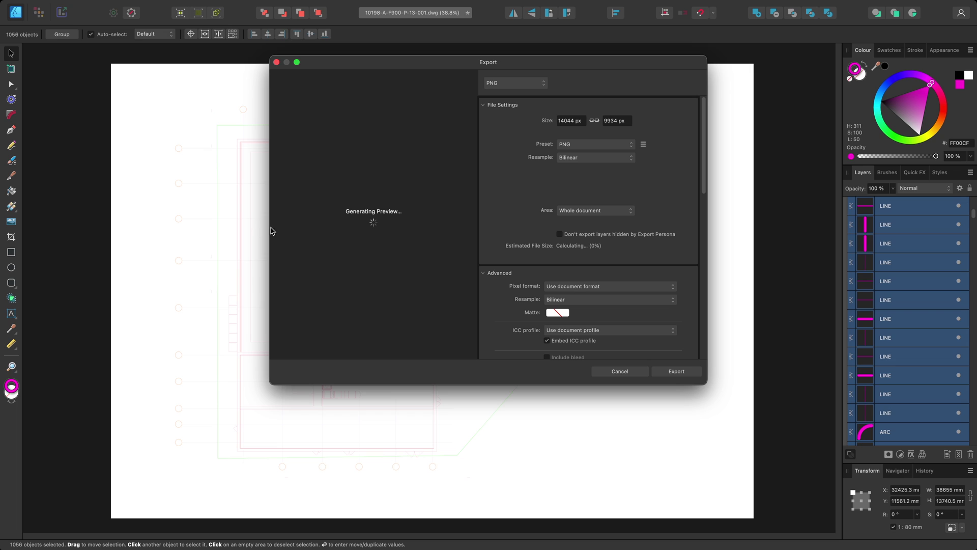
pyautogui.click(521, 85)
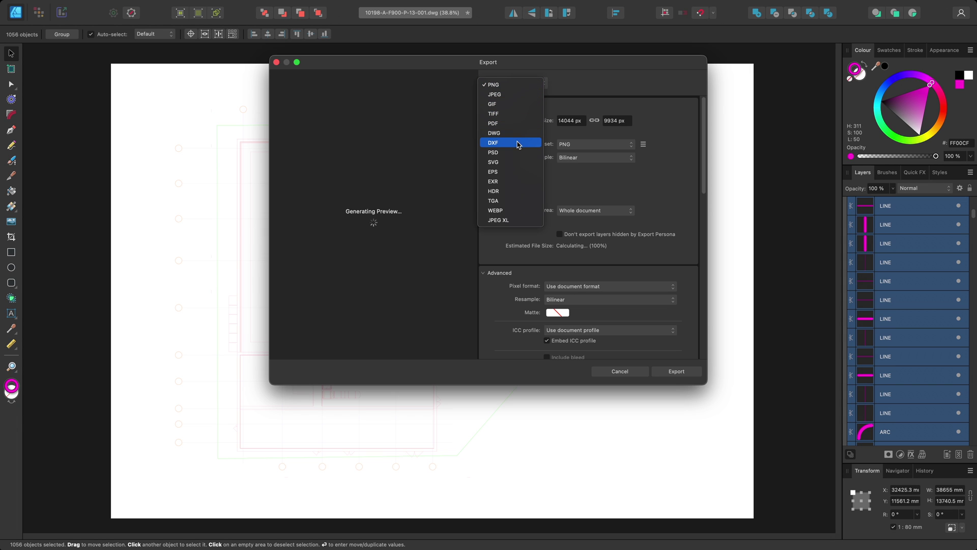
pyautogui.click(513, 135)
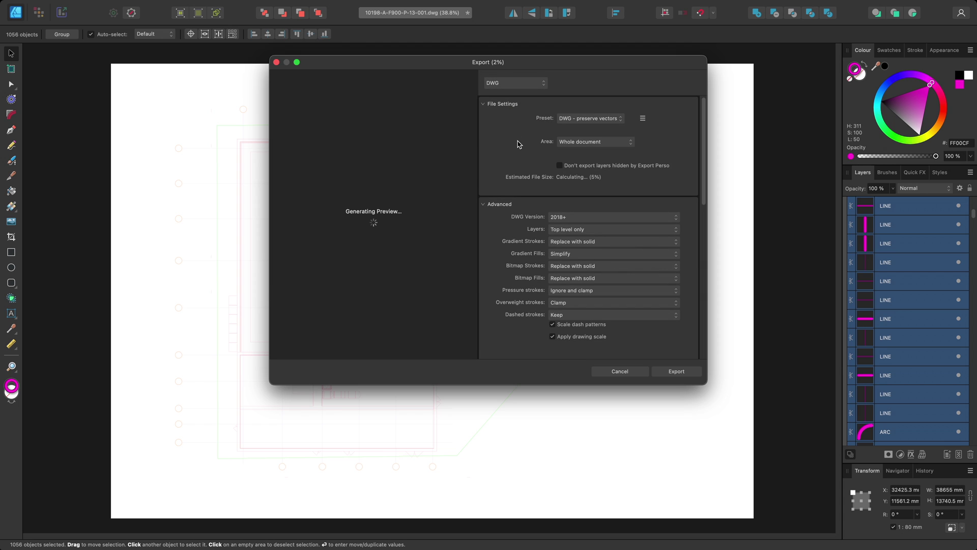
# Keep the DWG - preserve vectors preset, version 2018+, and bitmap fills replaced with solid.
pyautogui.click(601, 122)
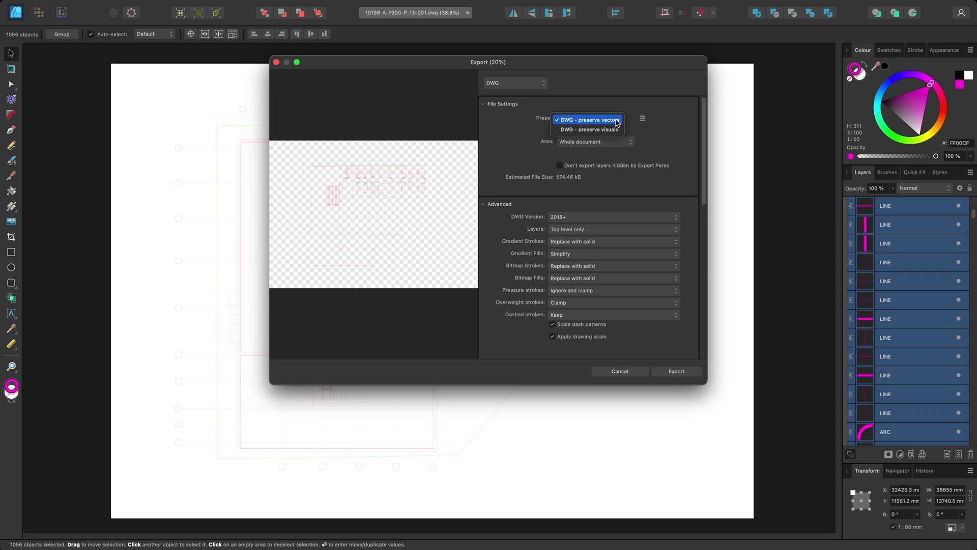
pyautogui.click(617, 122)
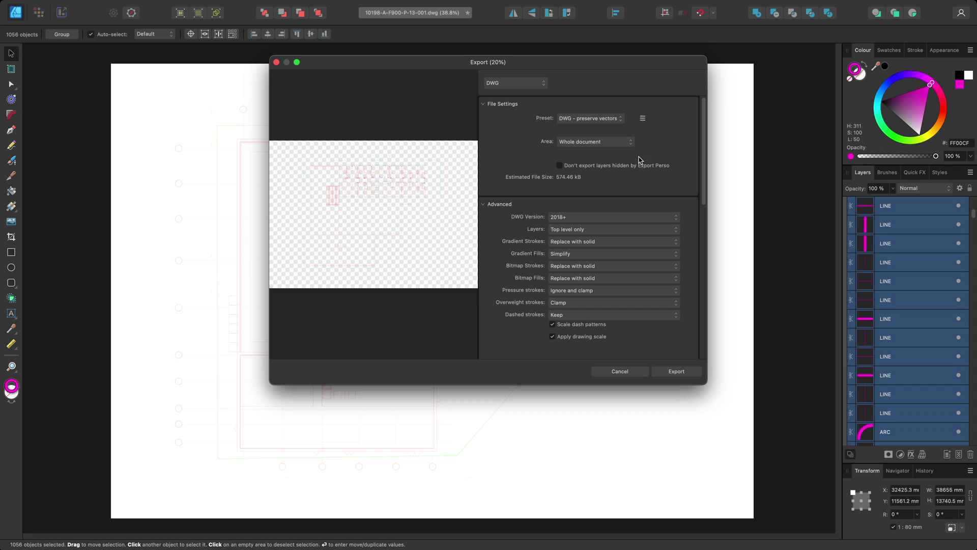
pyautogui.click(621, 218)
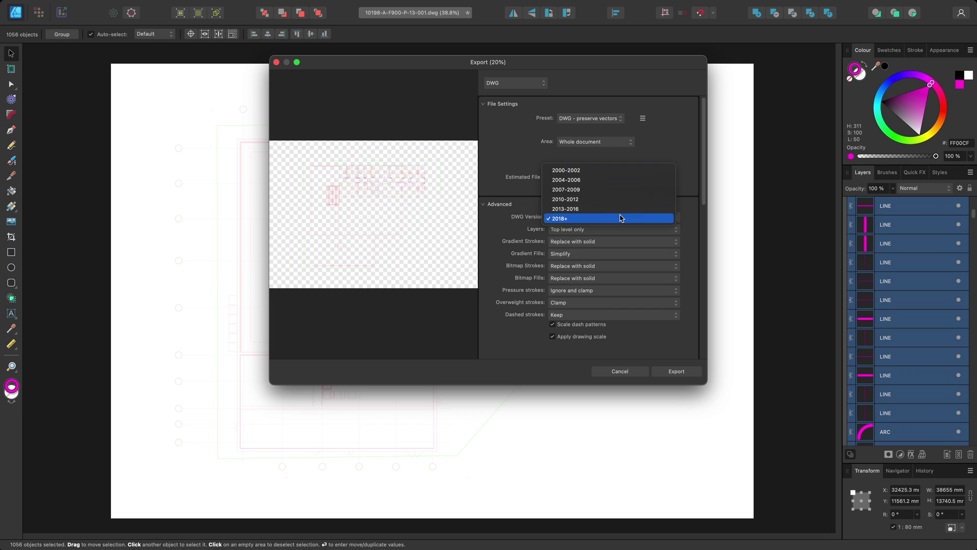
pyautogui.click(686, 218)
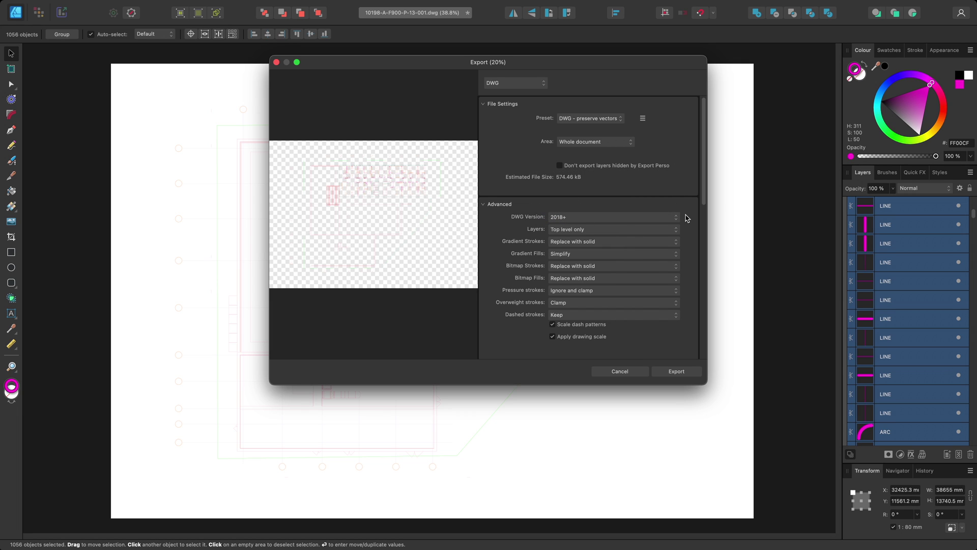
pyautogui.click(646, 280)
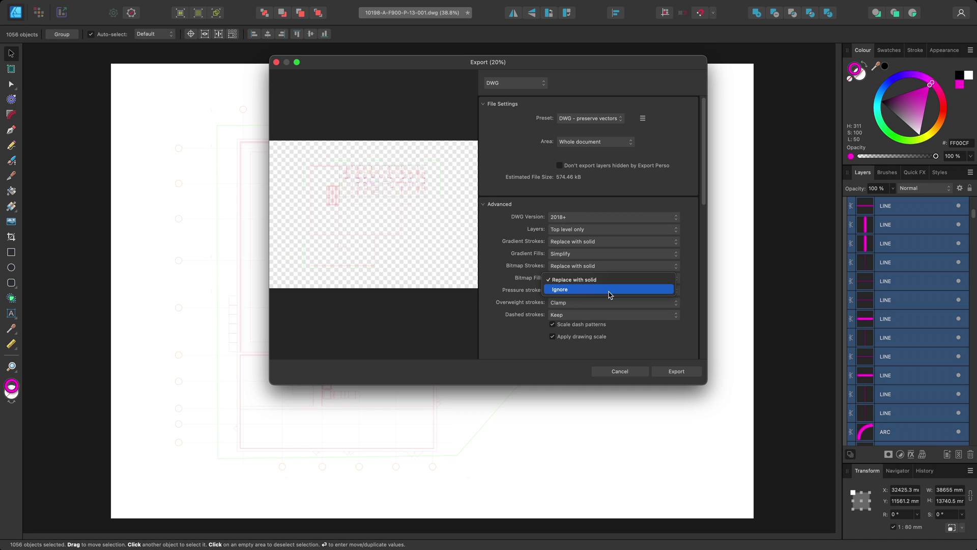
pyautogui.click(683, 295)
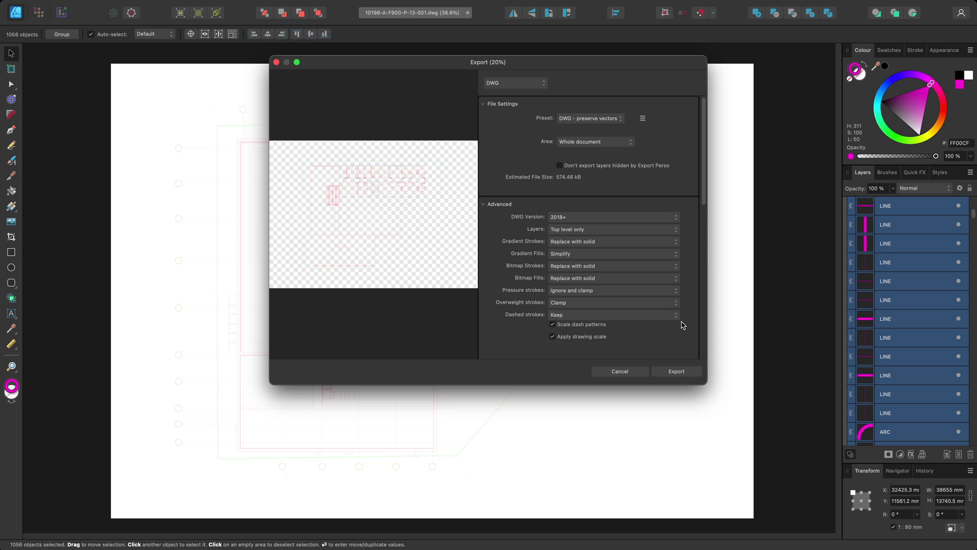
# Confirm the DWG export, saving 10198-A-F900-P-13-001 to the Documents folder.
pyautogui.click(694, 374)
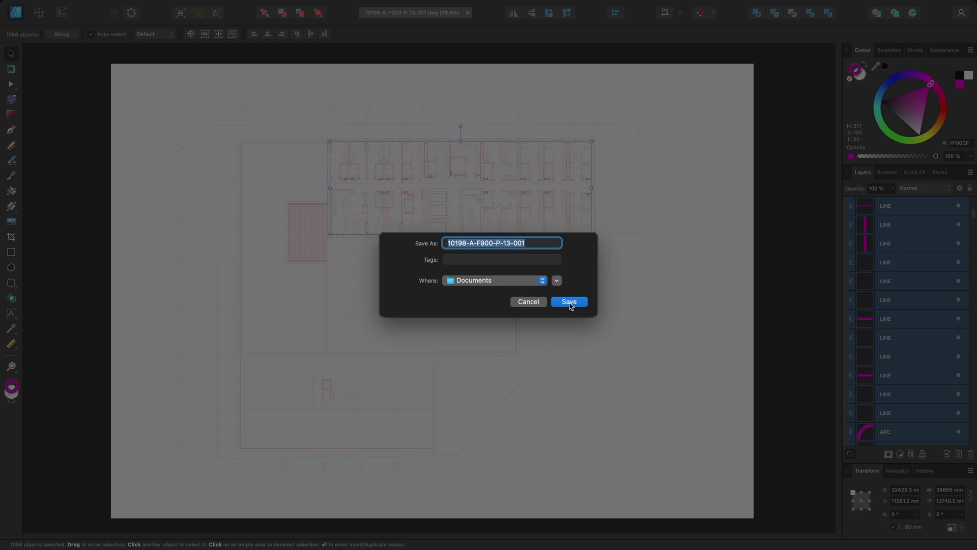
pyautogui.click(569, 302)
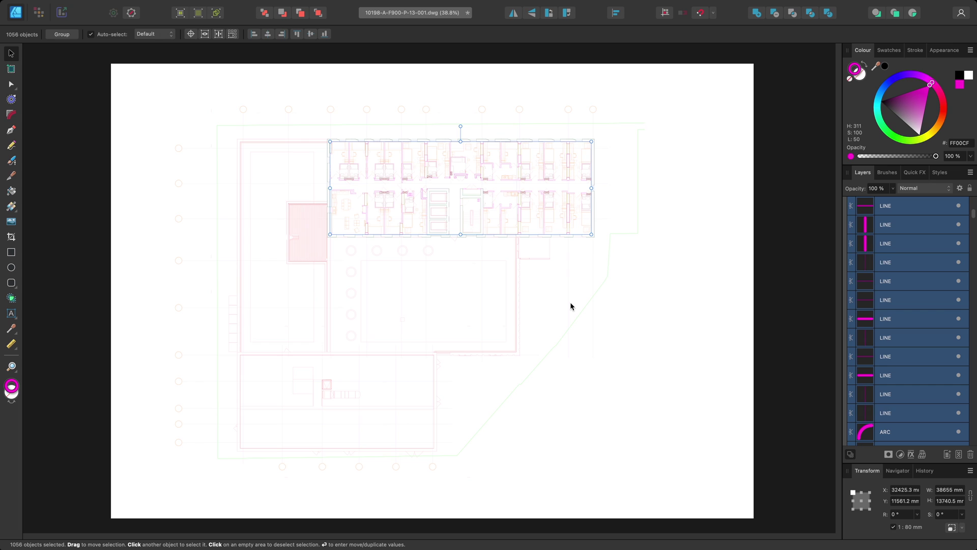
pyautogui.press('h')
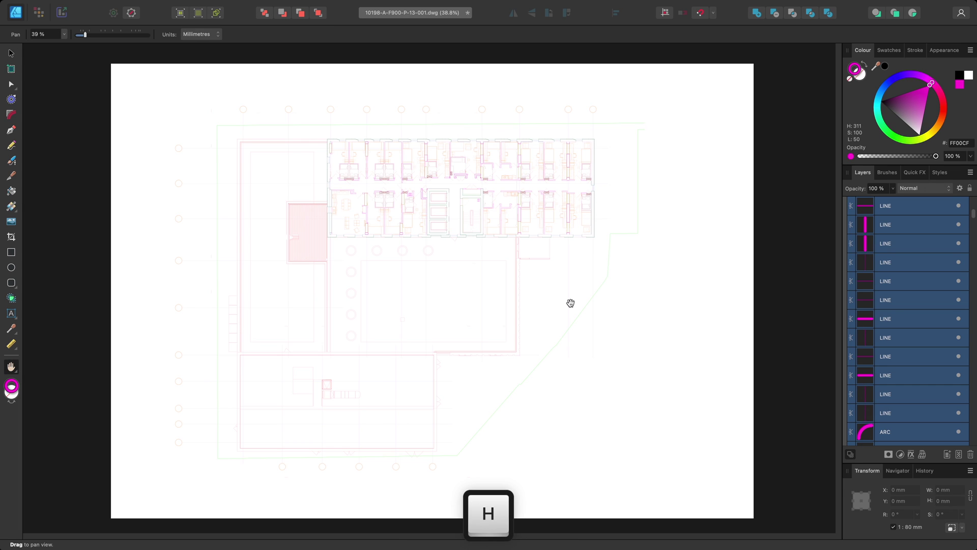